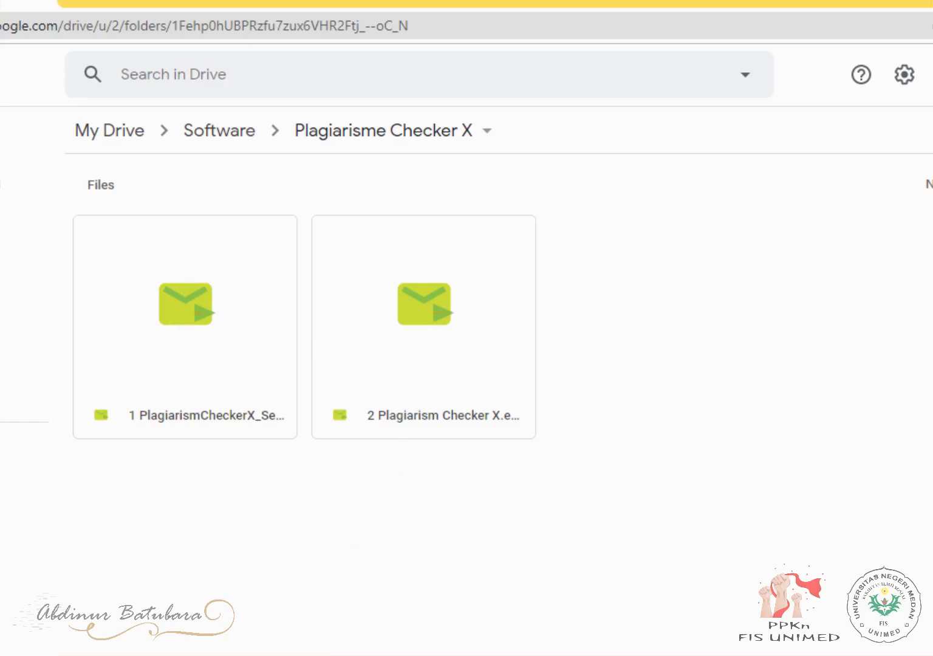
Switch to File Explorer and open Local Disk (C:) from This PC
click(346, 612)
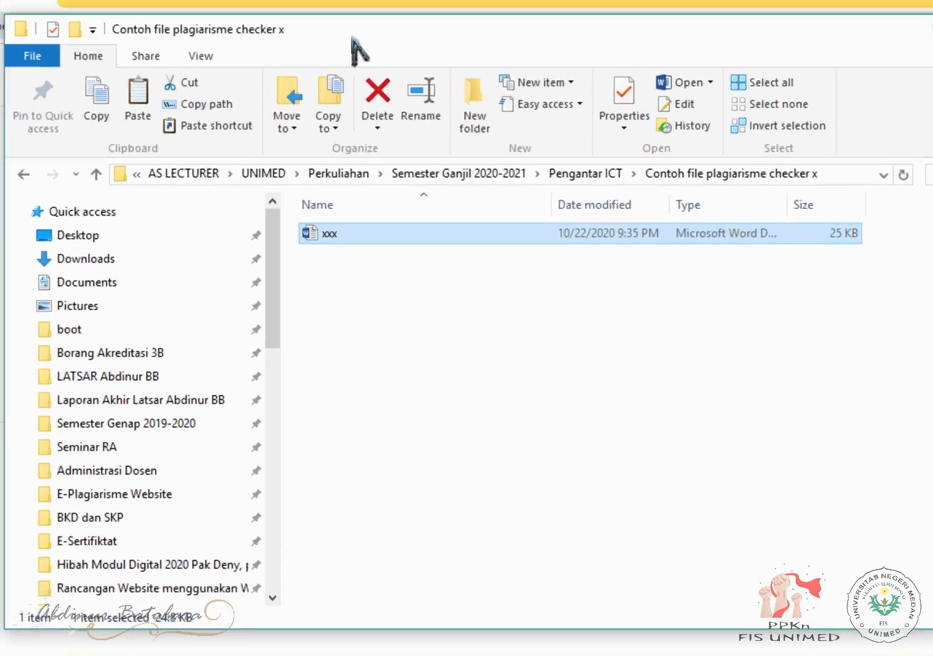
scroll(150, 444, down, 3)
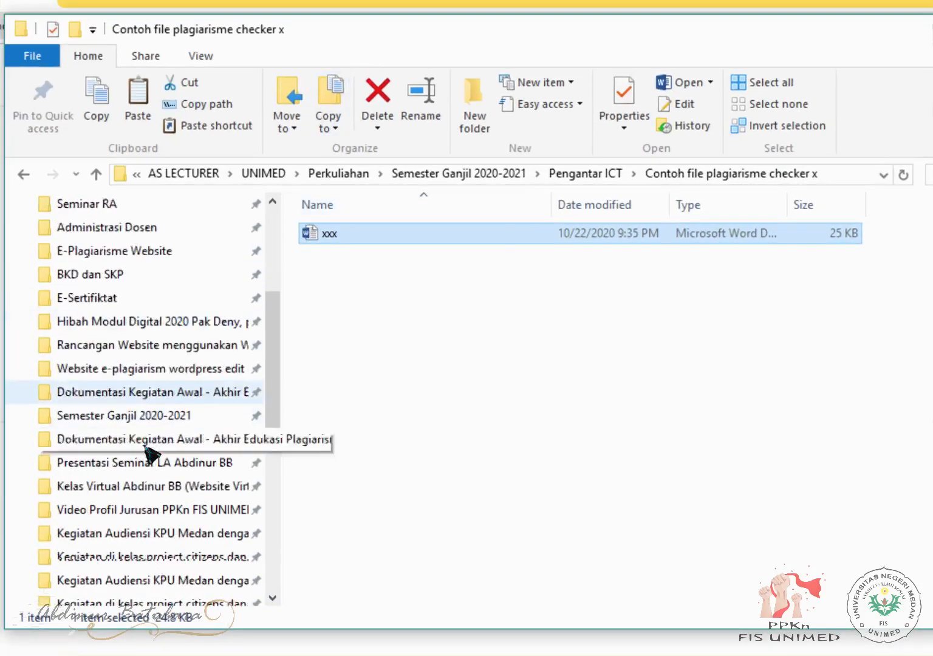
scroll(150, 453, down, 4)
click(71, 455)
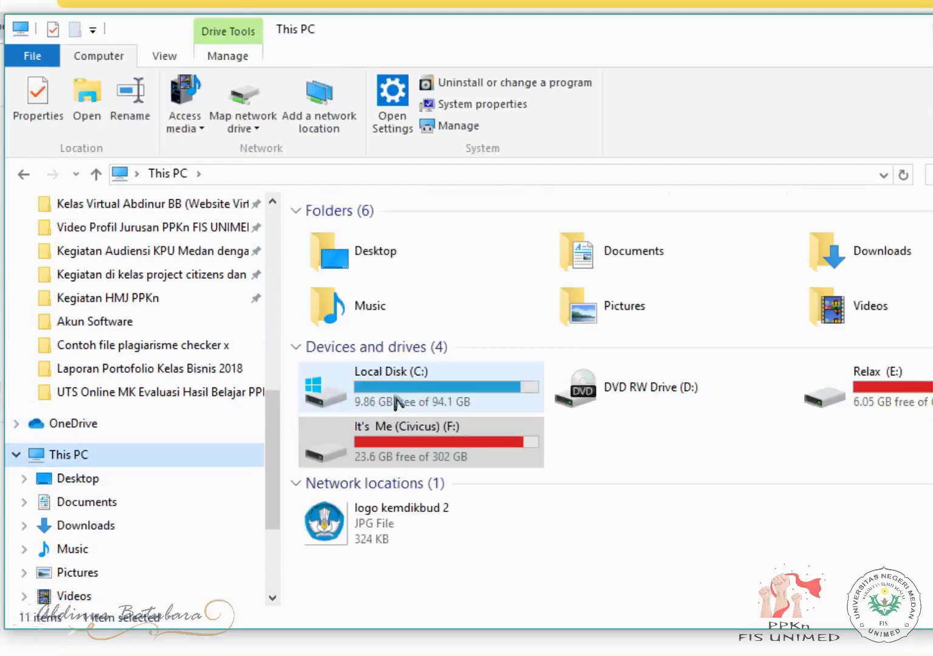
click(396, 380)
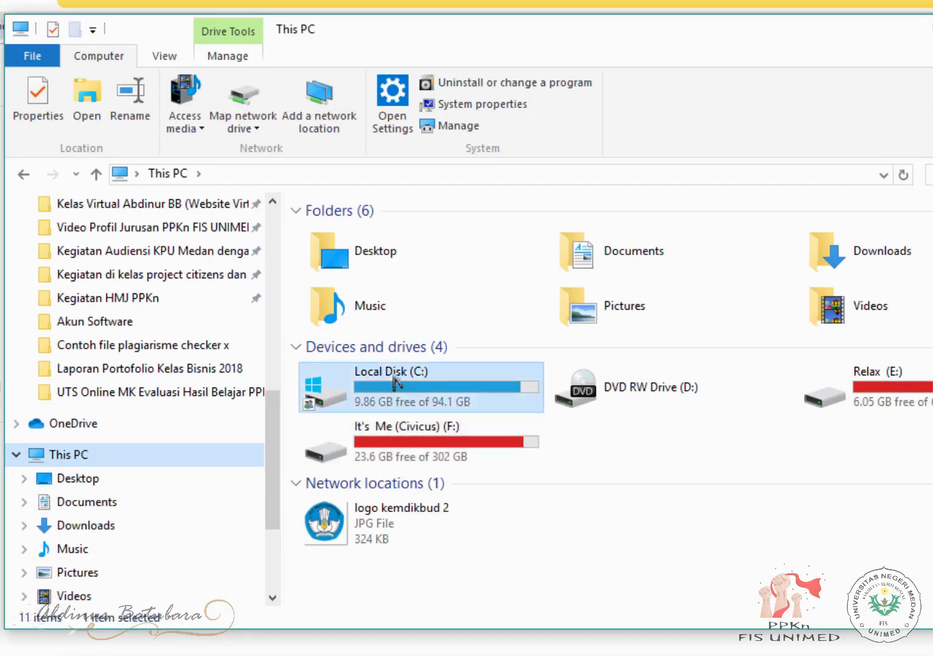
double_click(396, 380)
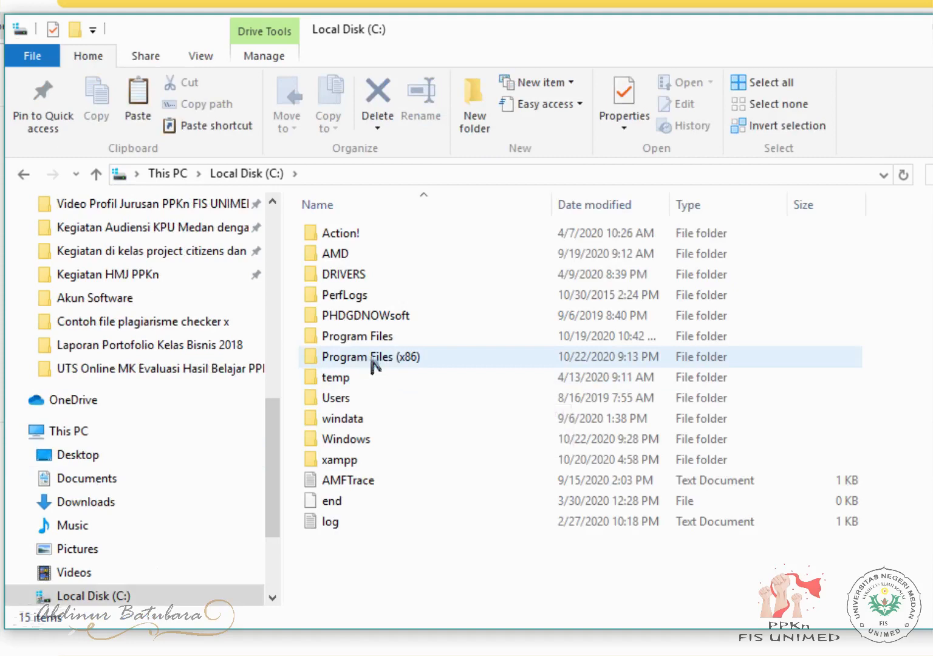
Open the Plagiarism Checker X folder inside Program Files (x86)
double_click(373, 359)
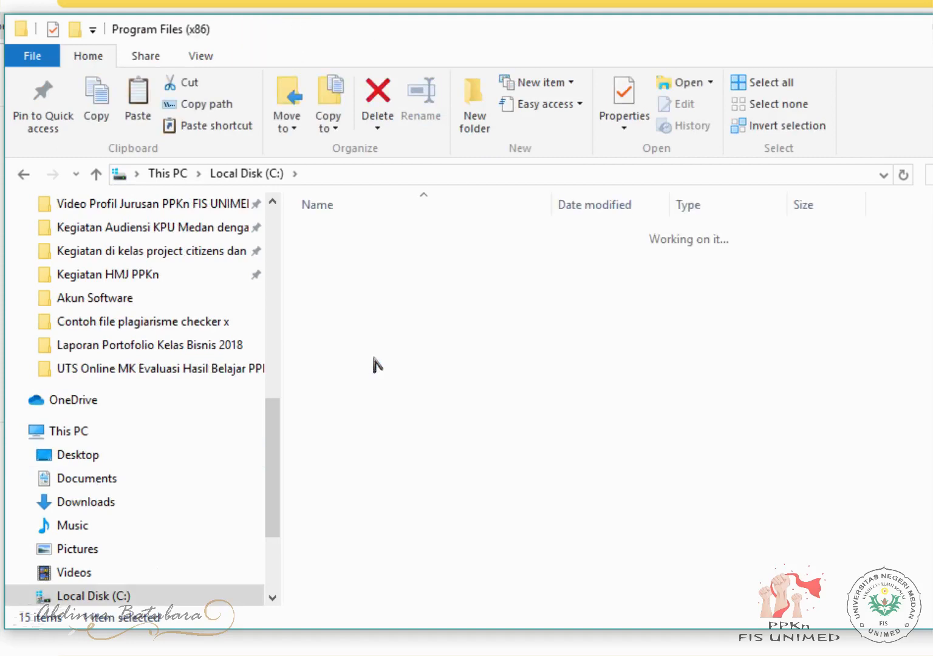
scroll(387, 362, down, 5)
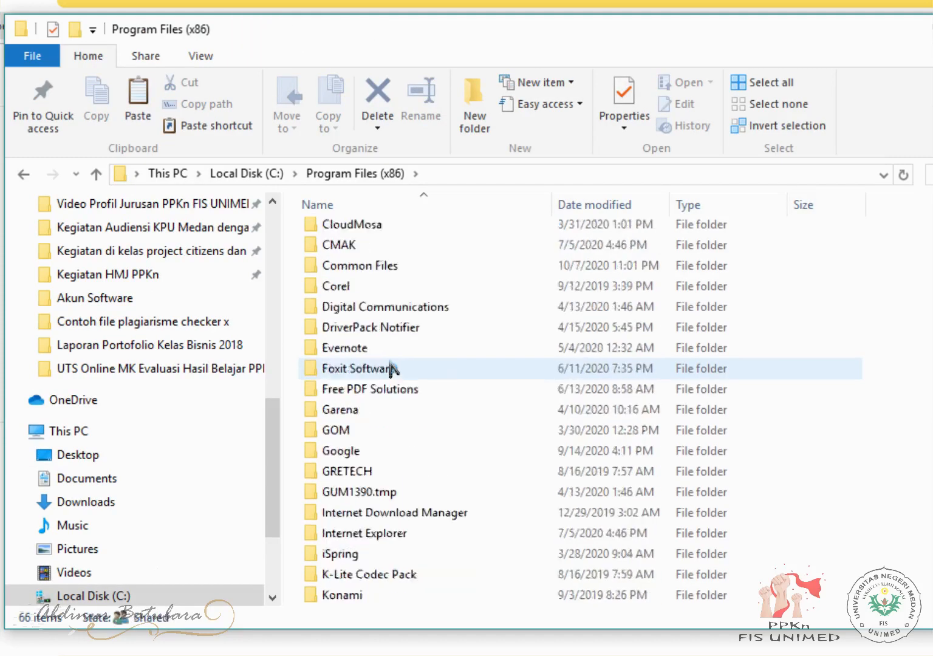
scroll(391, 368, down, 10)
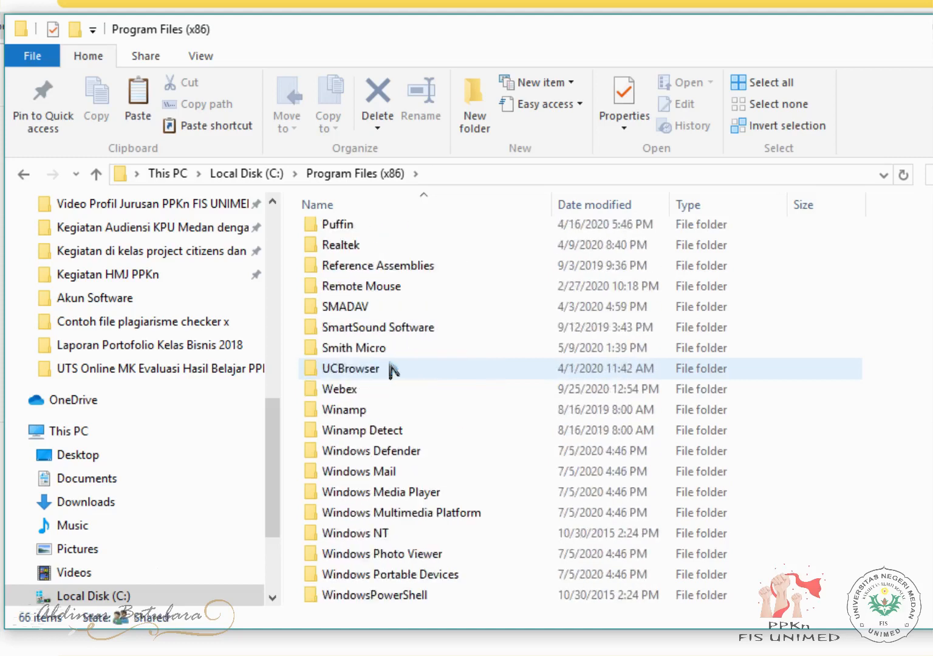
scroll(393, 368, up, 2)
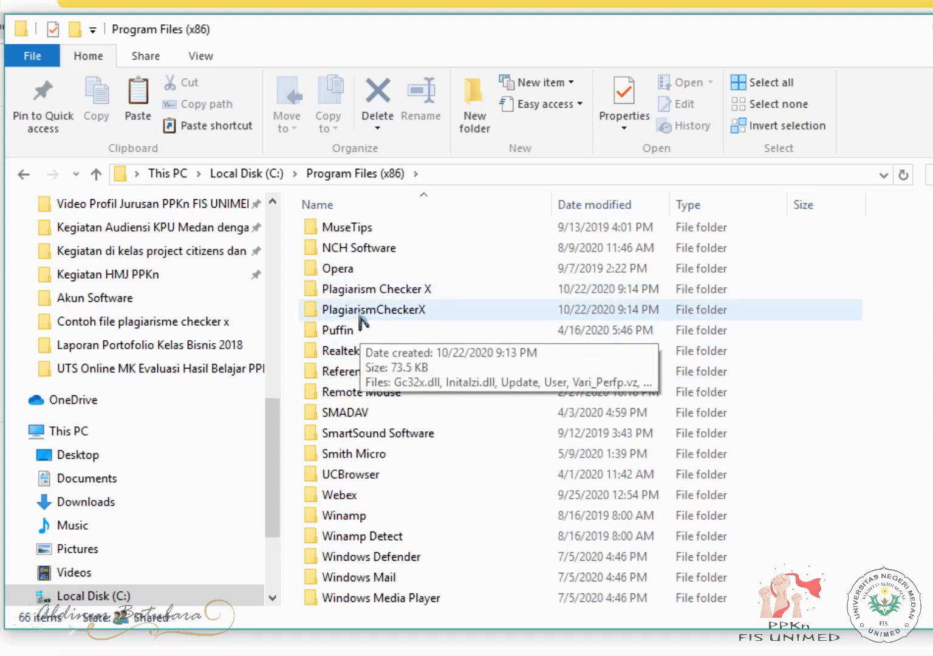
double_click(359, 294)
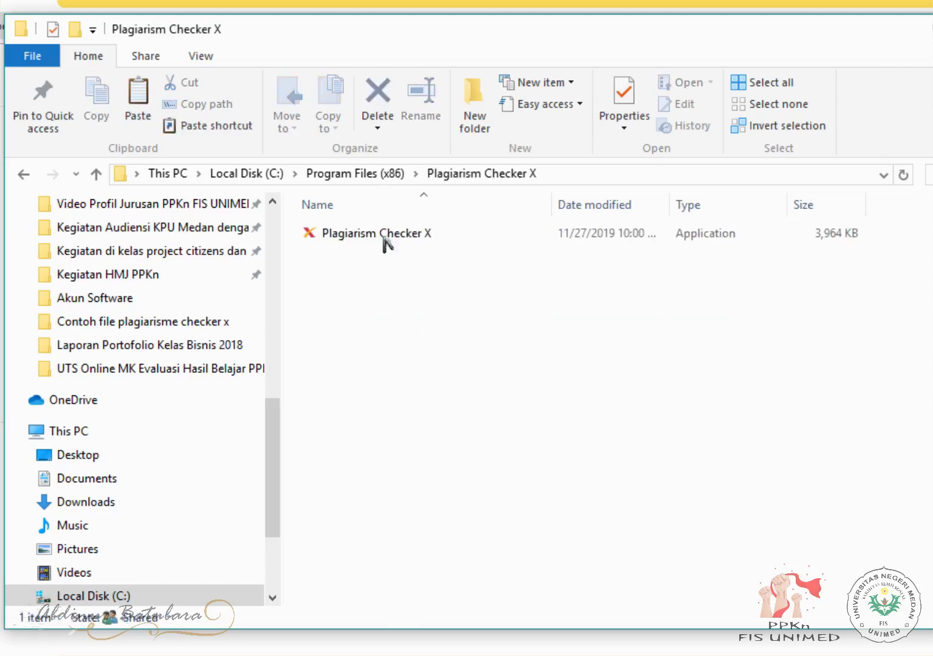
drag(293, 34, 794, 17)
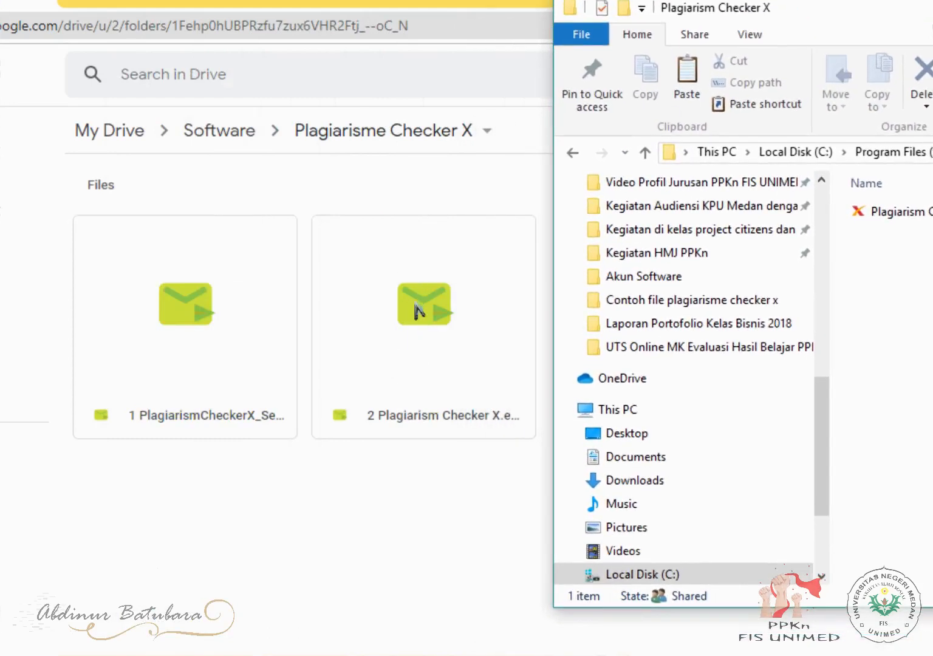
drag(875, 29, 312, 58)
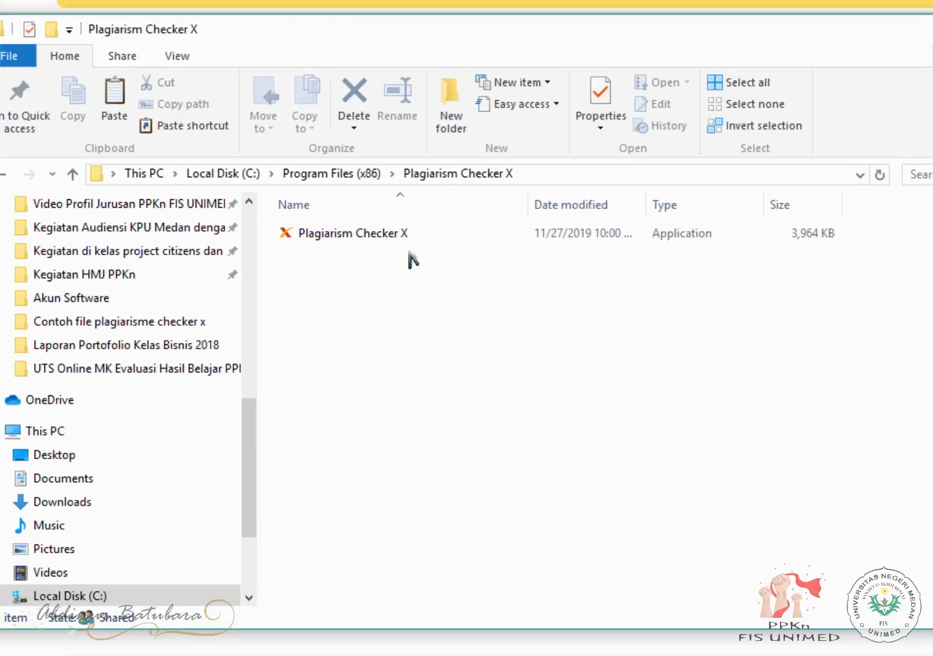
click(346, 242)
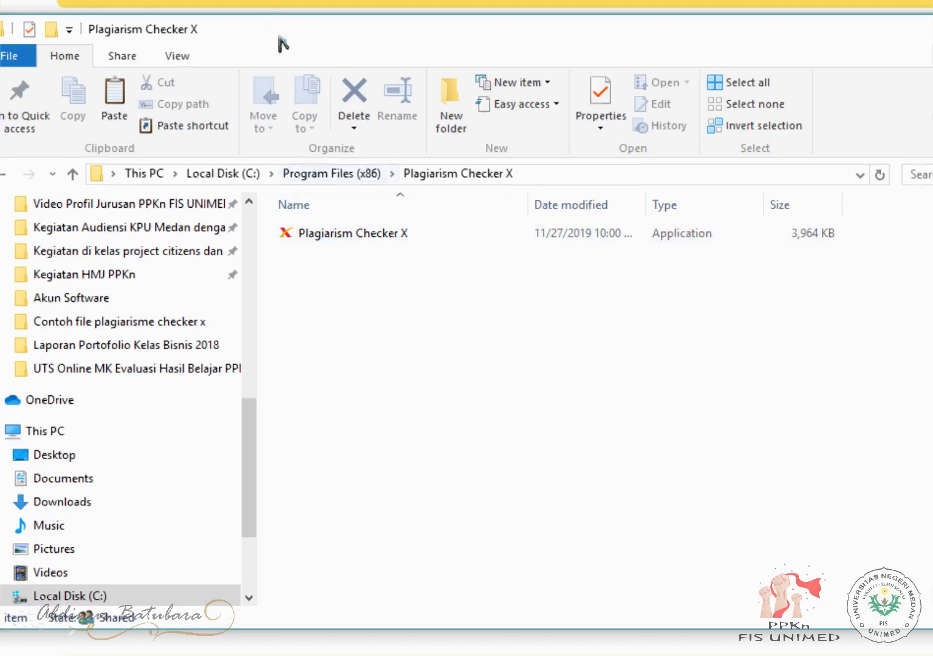
drag(279, 38, 882, 37)
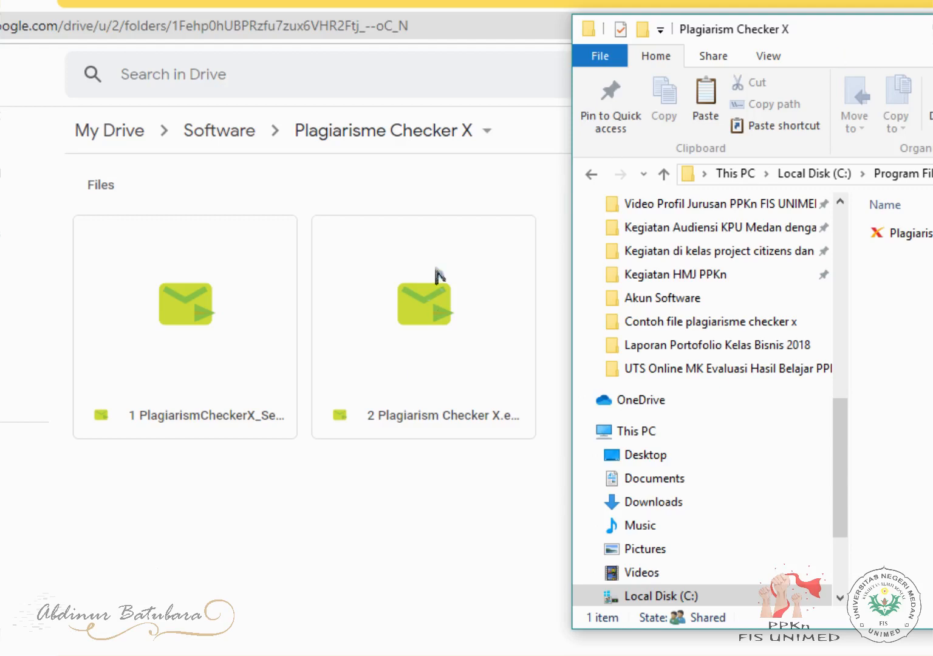
Bring the program folder back into view and launch the Plagiarism Checker X application
drag(838, 38, 232, 49)
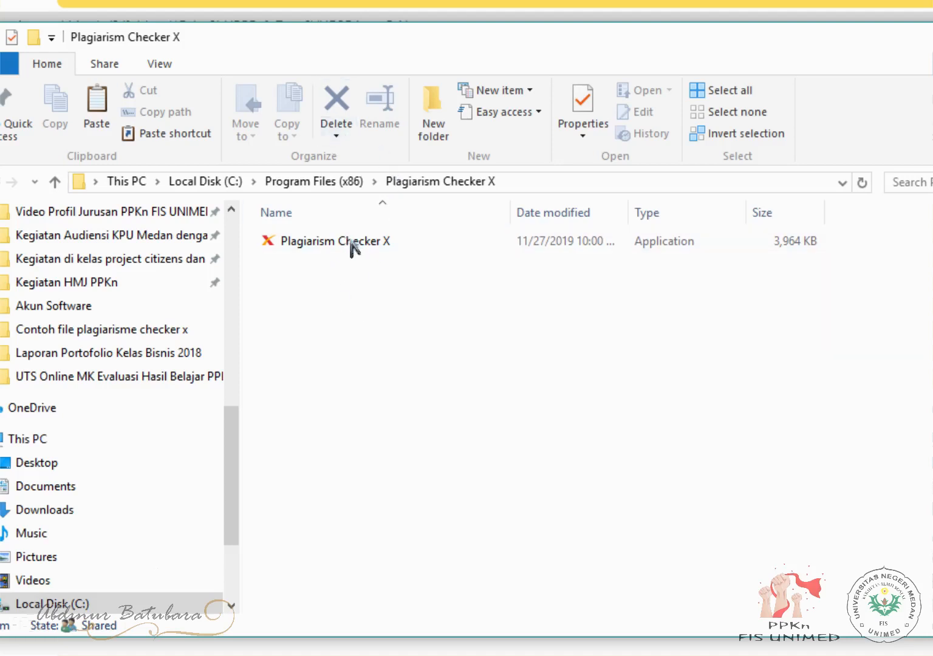
double_click(303, 249)
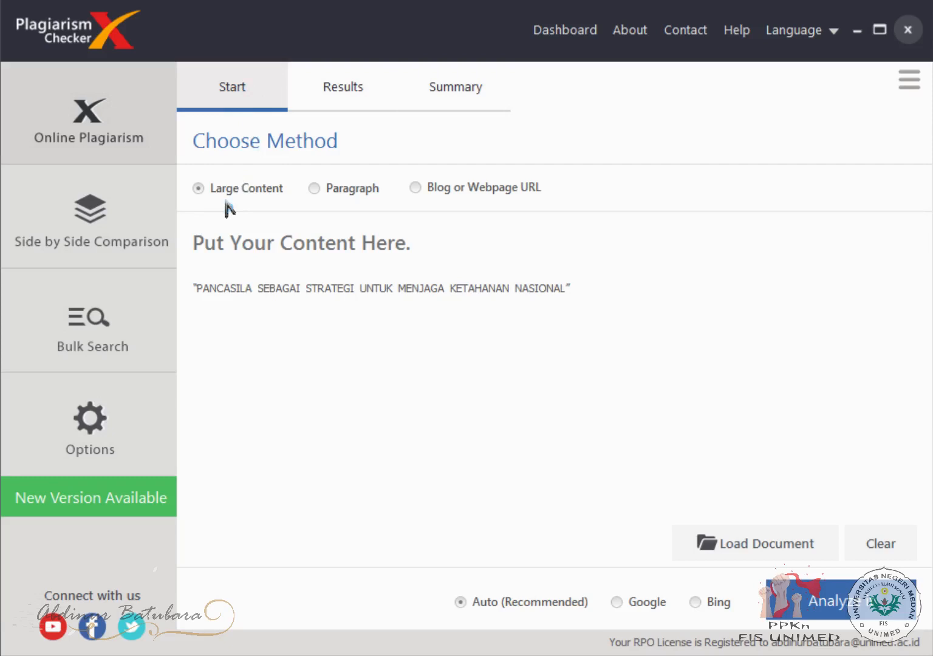
Preview the Paragraph and Blog or Webpage URL checking methods and return to Large Content
click(314, 190)
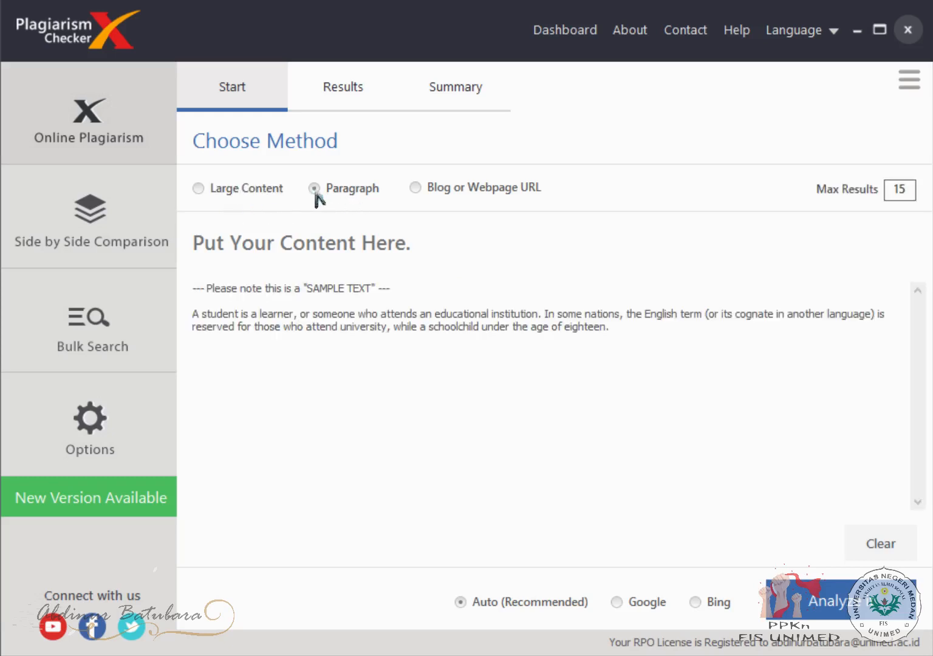
click(414, 187)
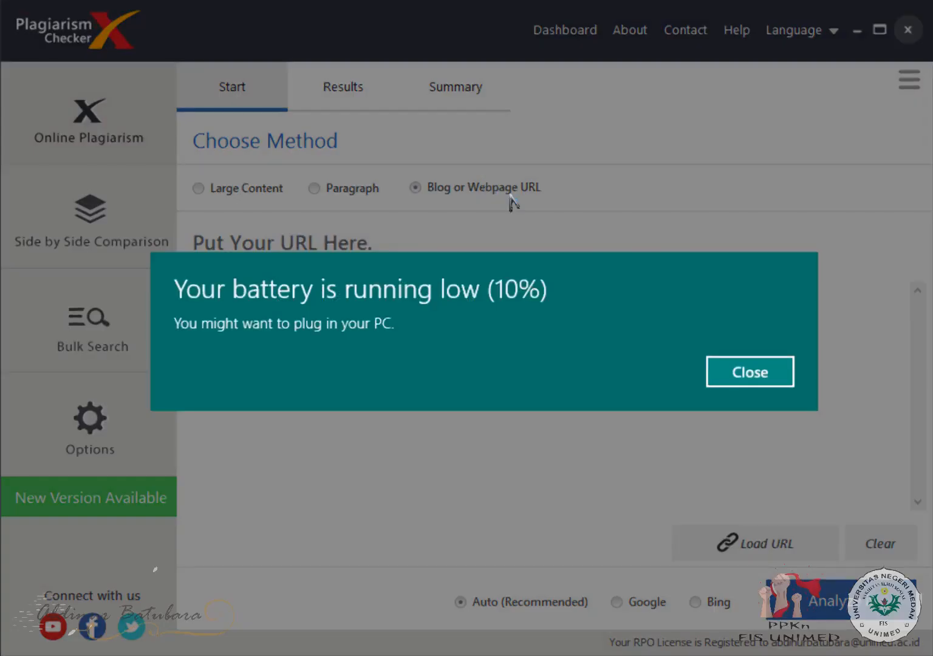
click(751, 373)
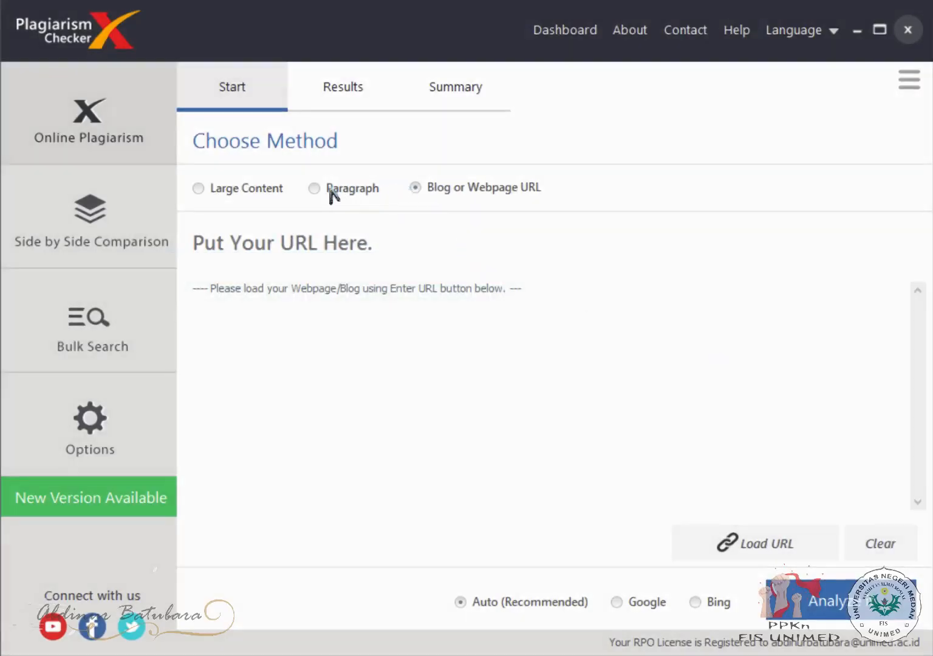
click(199, 189)
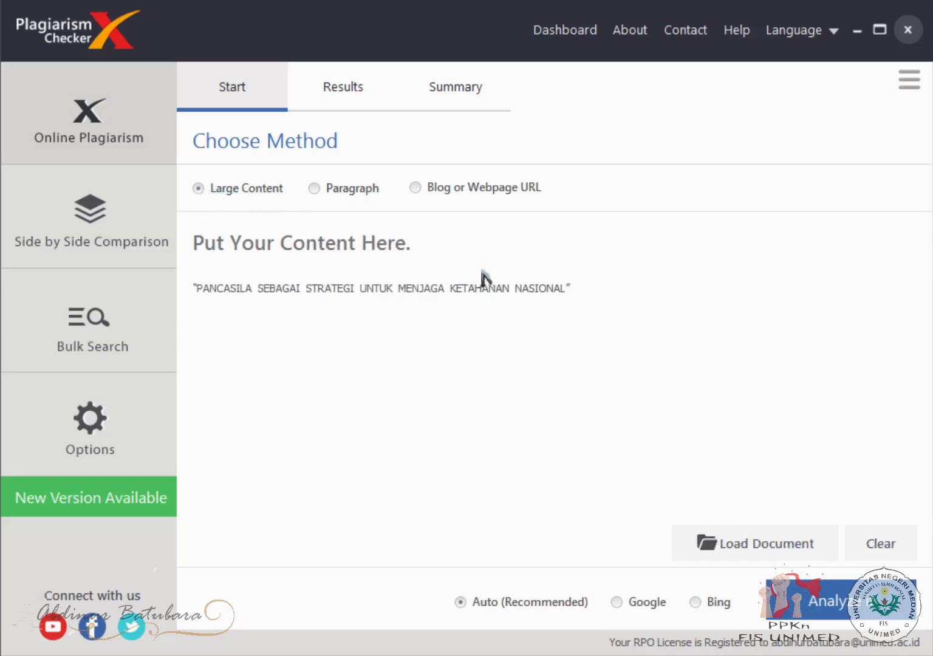
Clear the existing text from the content area and load the Word document xxx
click(564, 288)
drag(569, 287, 198, 297)
key(BackSpace)
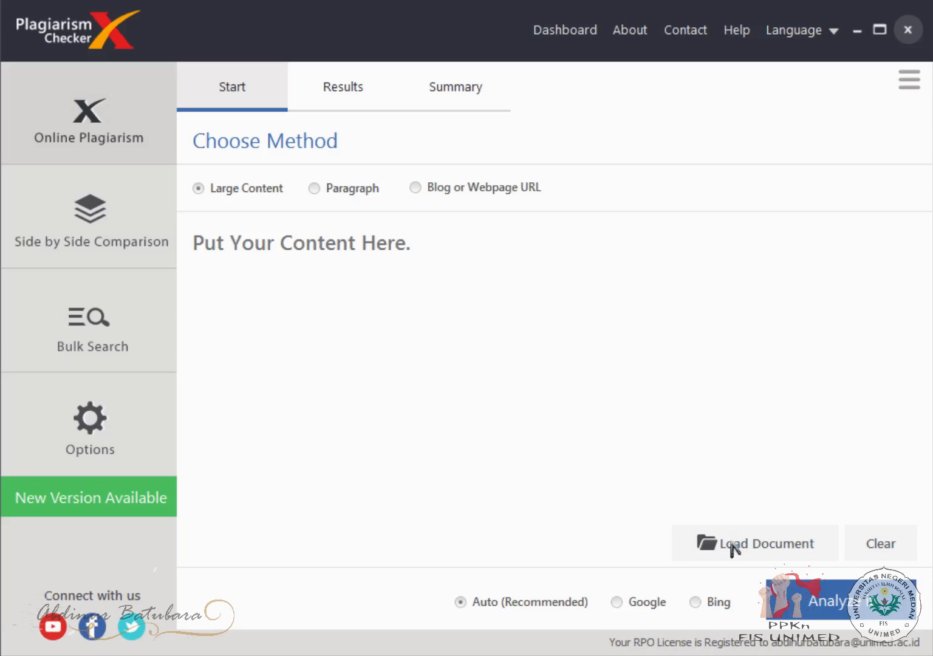
click(766, 543)
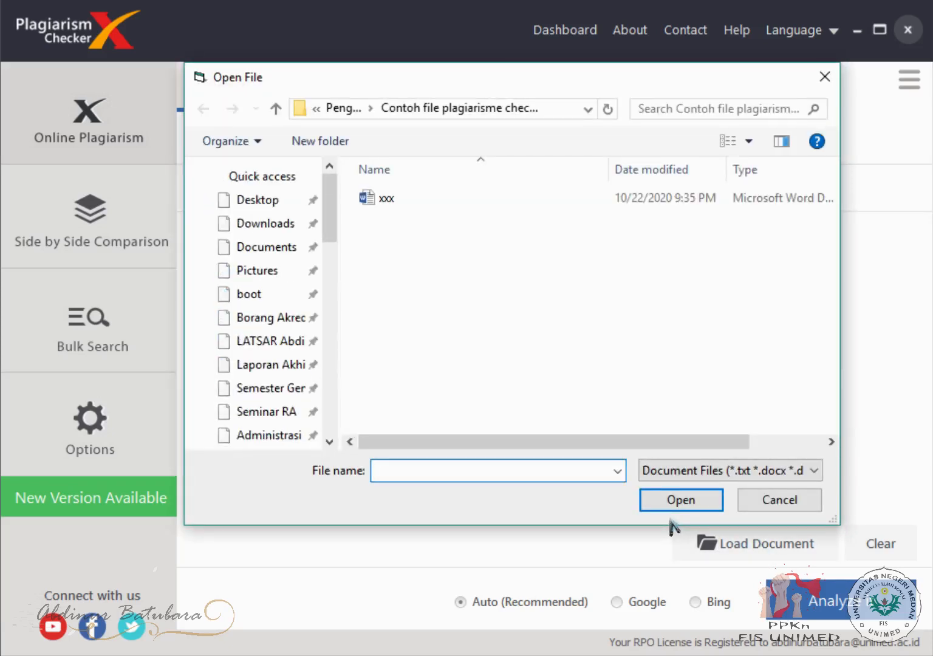
click(386, 199)
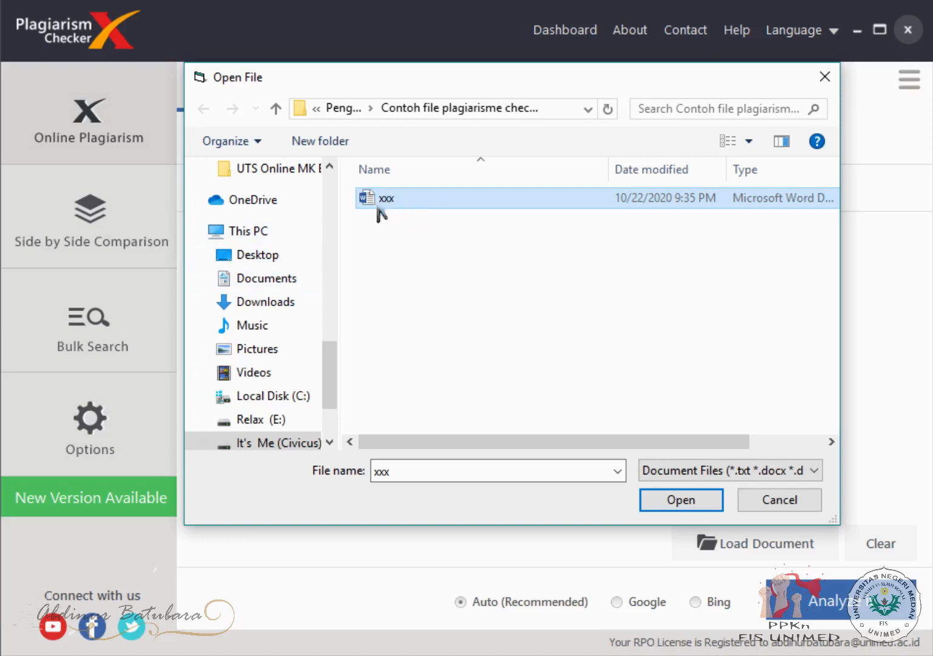
click(677, 500)
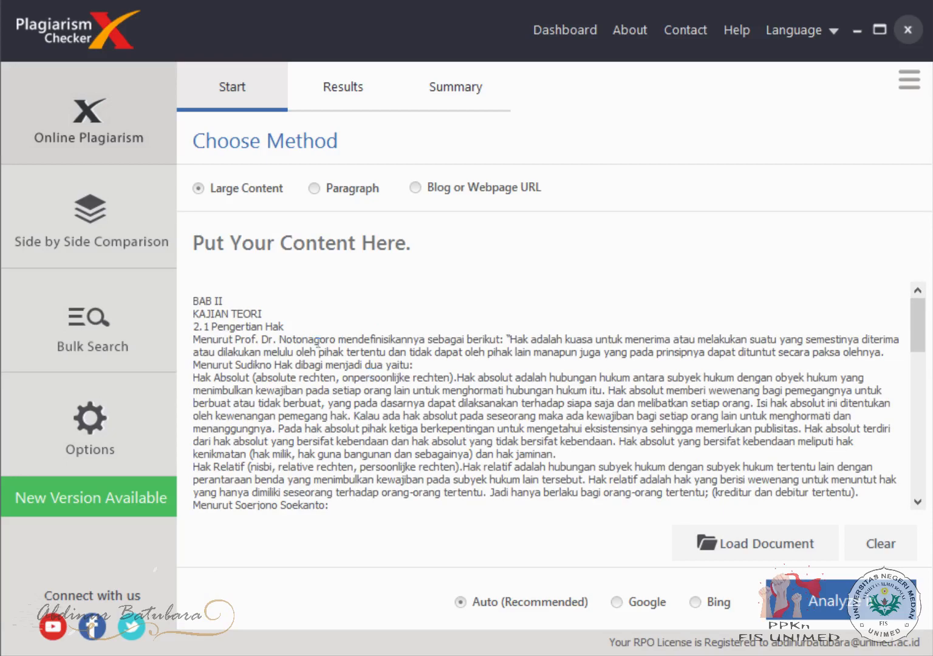
Skim the loaded document's text and run the online plagiarism analysis on it
scroll(446, 308, down, 15)
scroll(447, 308, down, 5)
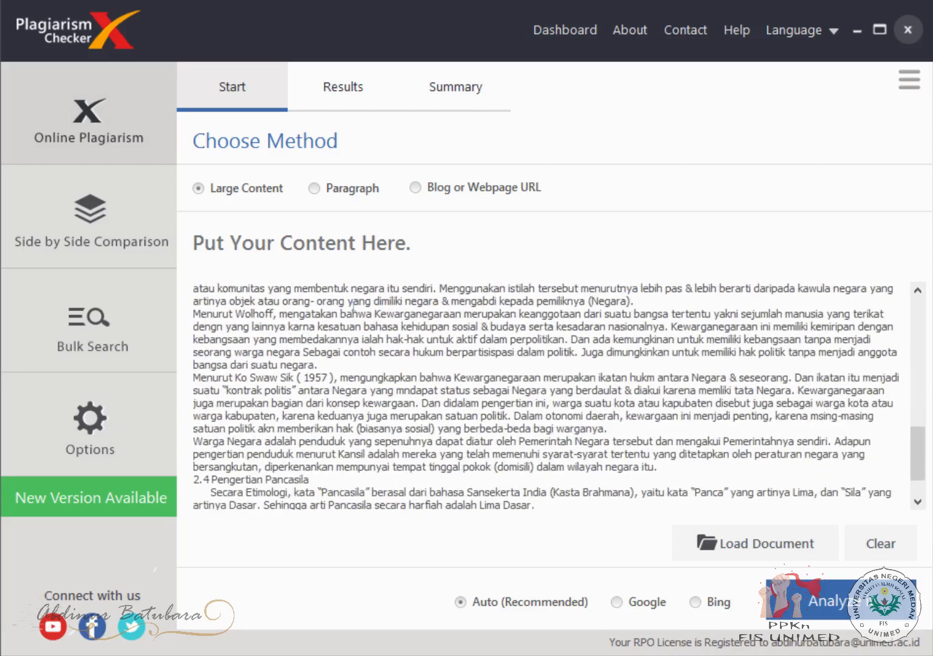
scroll(340, 331, up, 20)
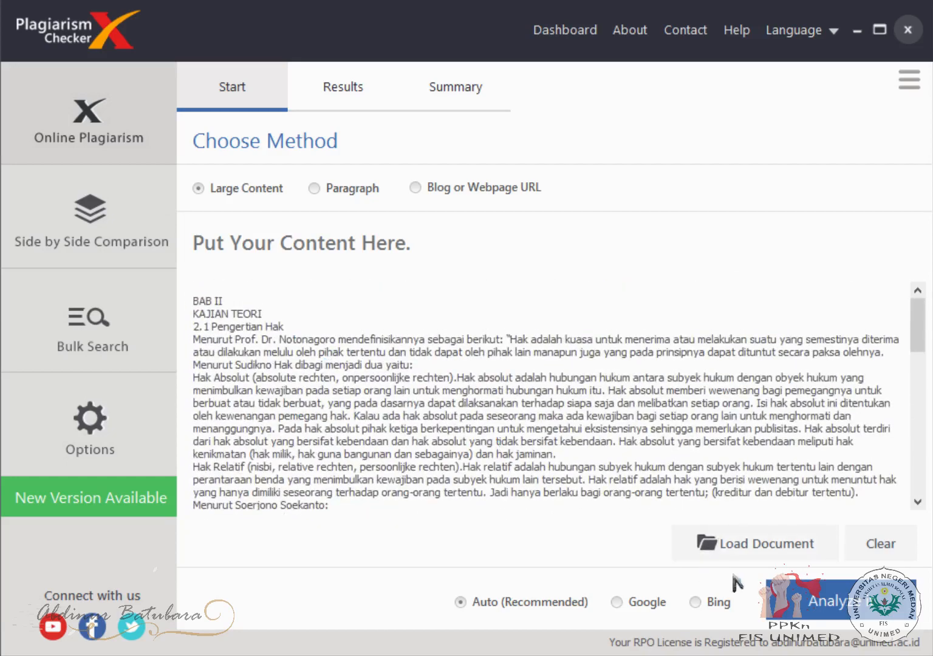
click(836, 600)
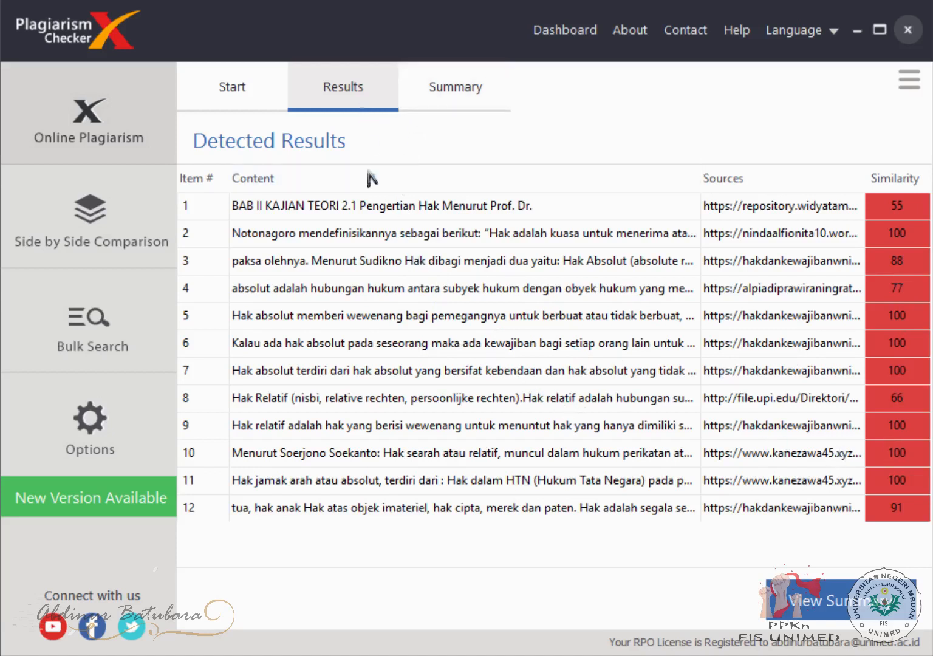
View the summary and the detailed originality report, and check the source of the highlighted sentence on Hak Absolut
click(443, 102)
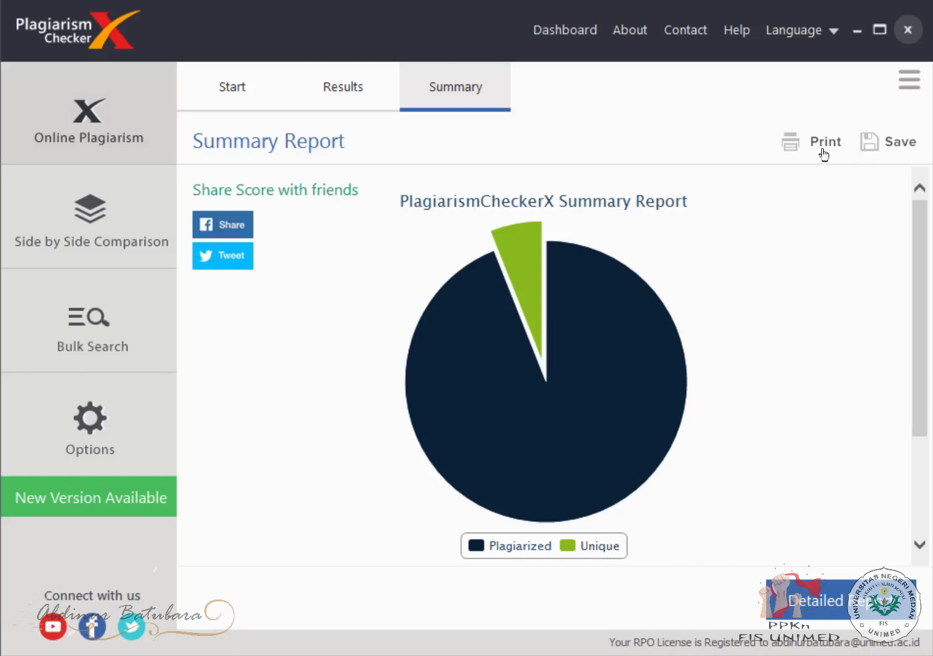
click(836, 614)
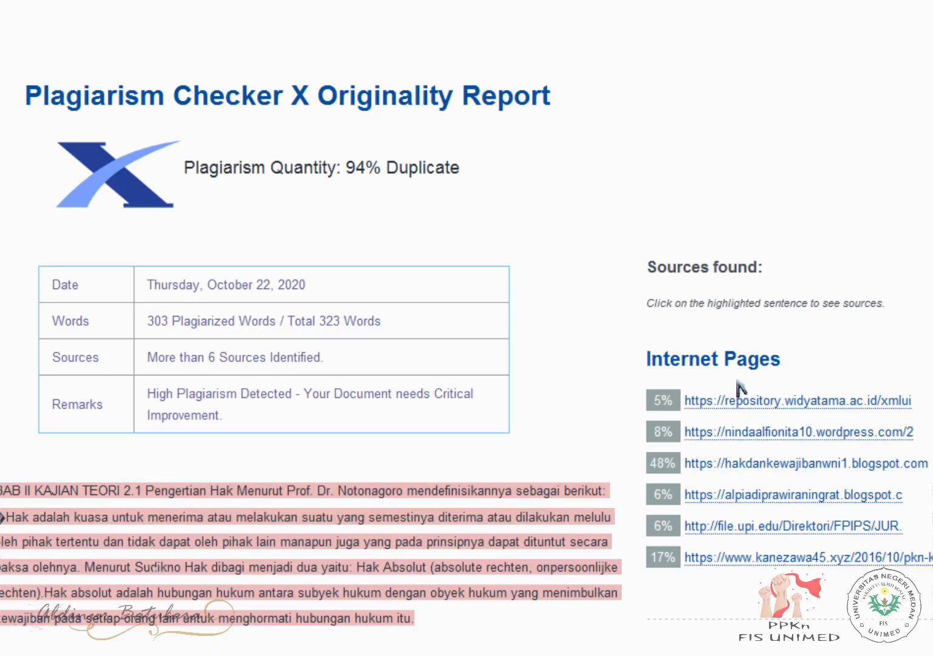
click(528, 569)
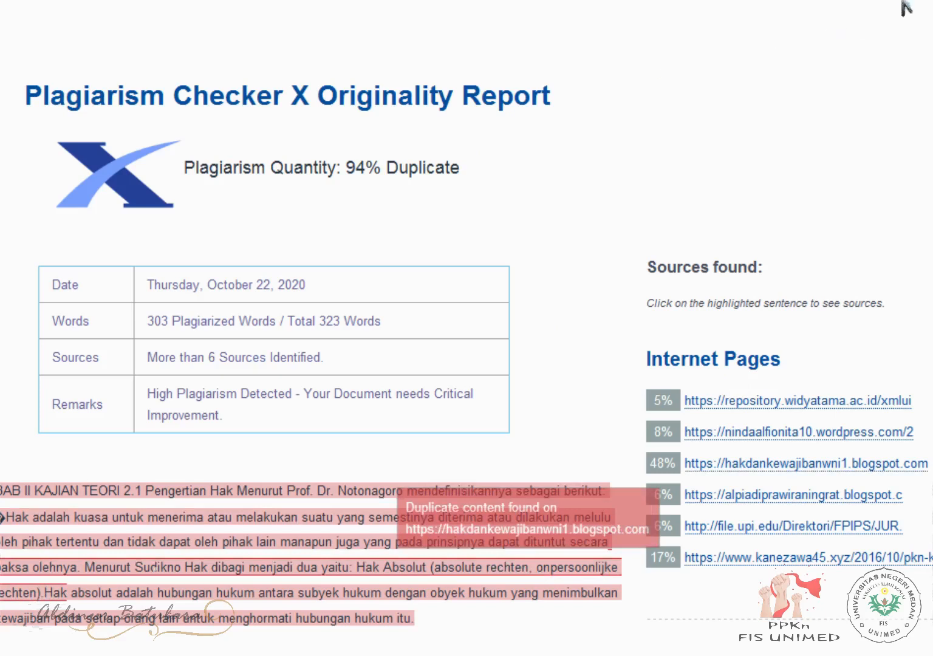